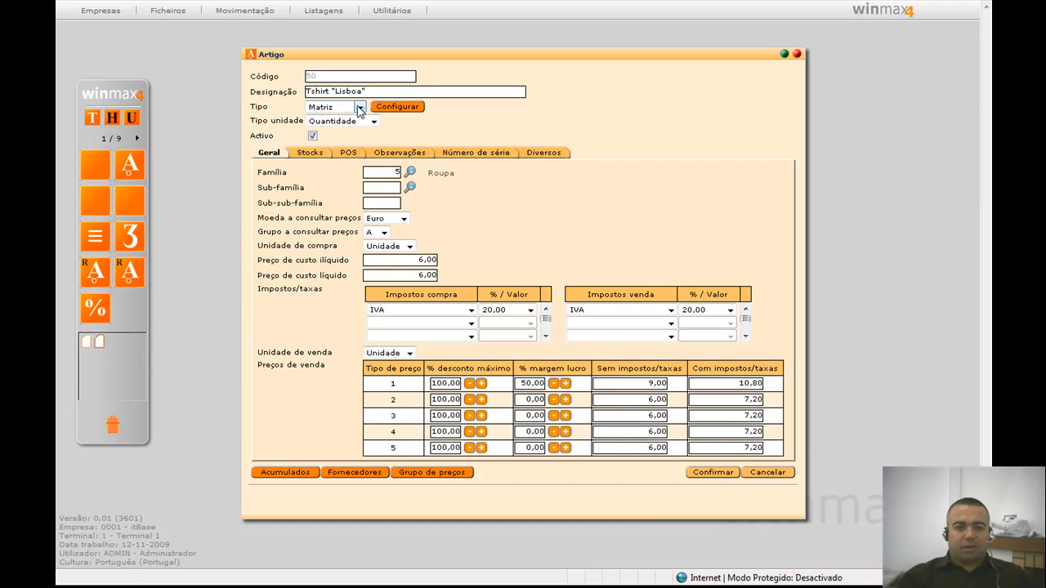
# Review the T-shirt's article type options and its matrix configuration, including the Cor and Tamanho attributes, without changing anything
pyautogui.click(360, 108)
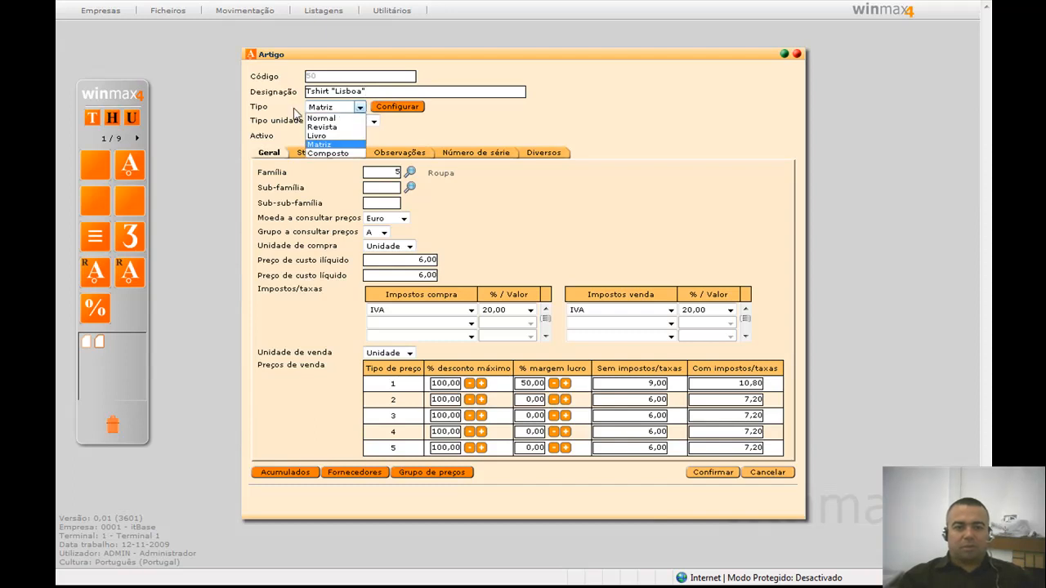
pyautogui.click(261, 113)
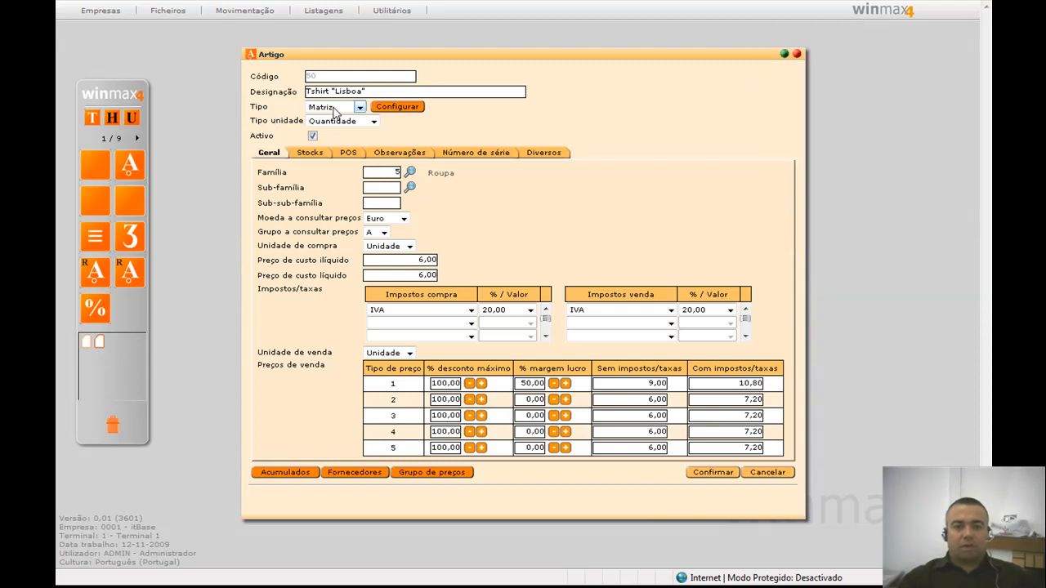
pyautogui.click(396, 110)
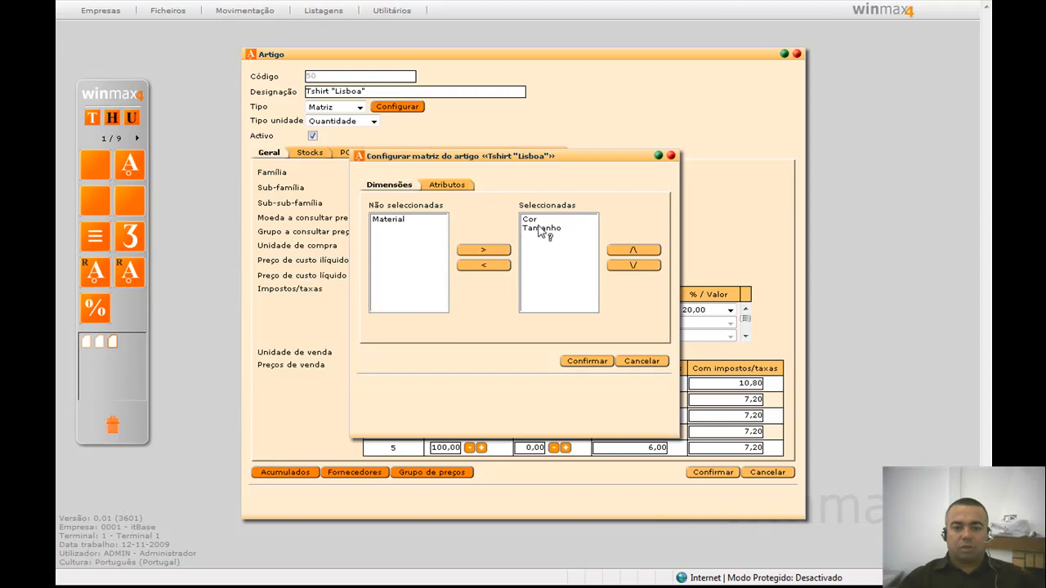
pyautogui.click(447, 186)
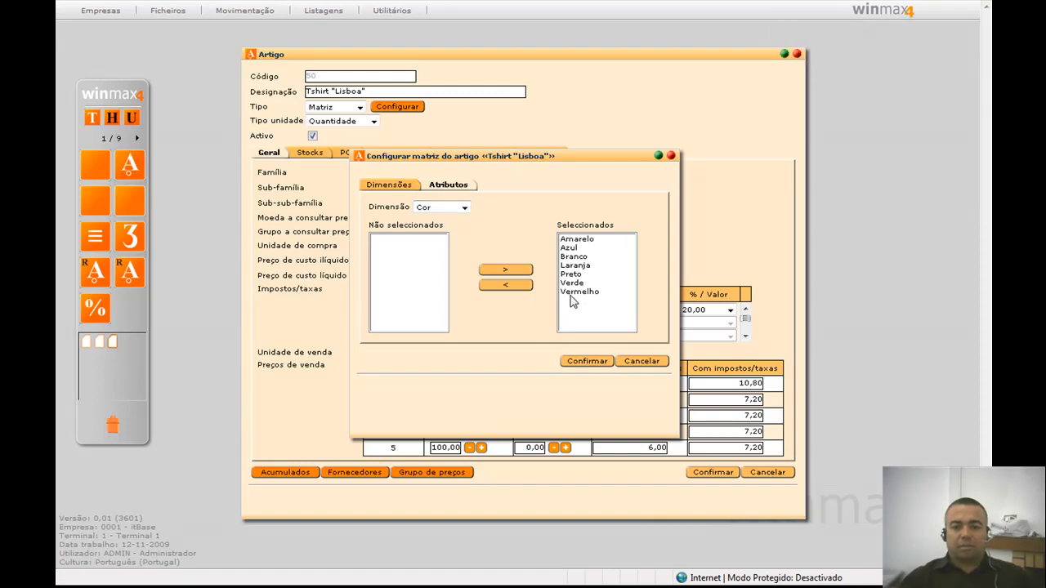
pyautogui.click(455, 209)
pyautogui.click(440, 228)
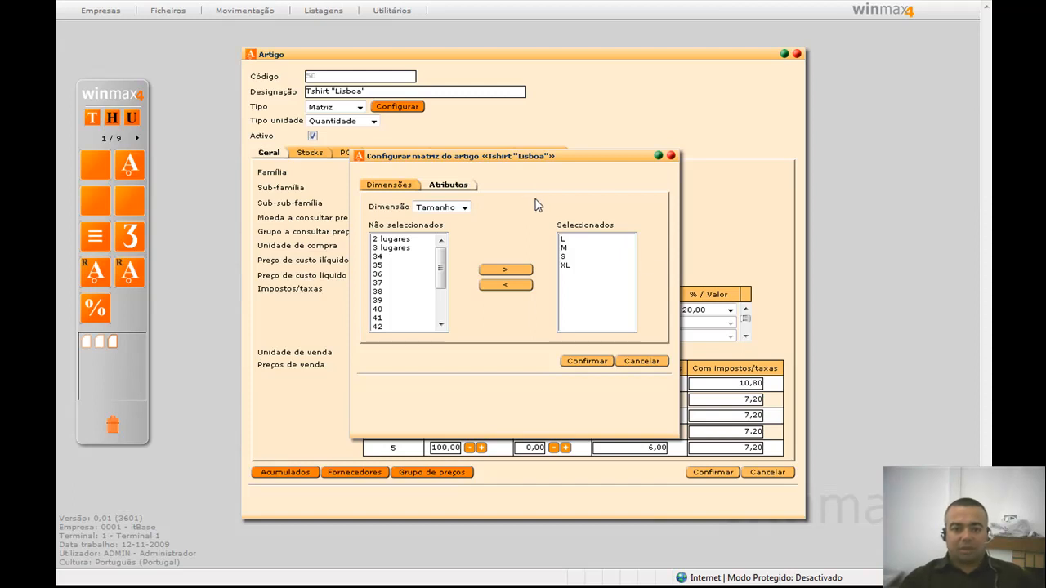
pyautogui.click(644, 366)
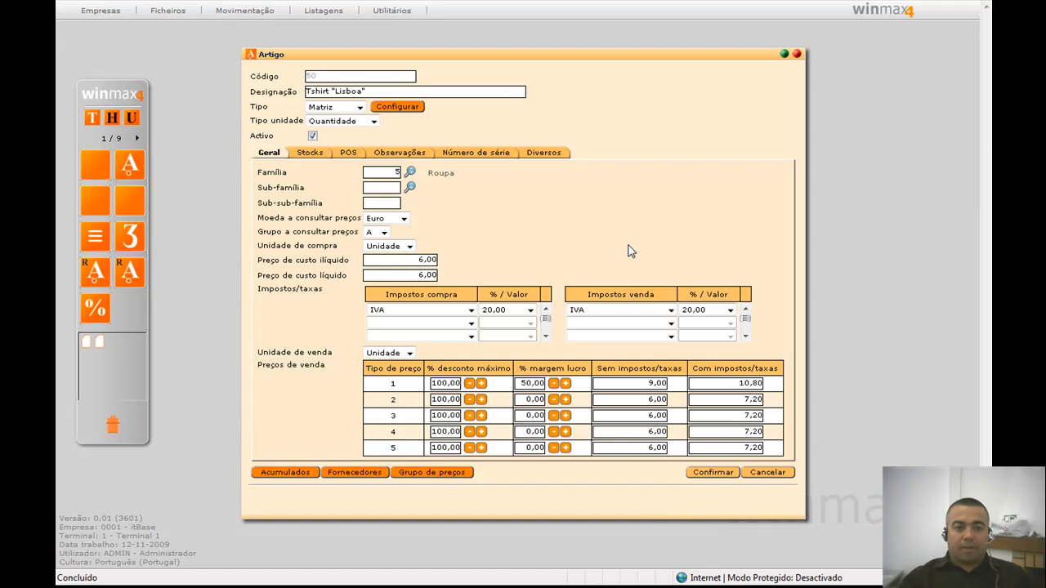
# Check the price groups selectable for the T-shirt and the group assigned to each colour and size combination
pyautogui.click(384, 233)
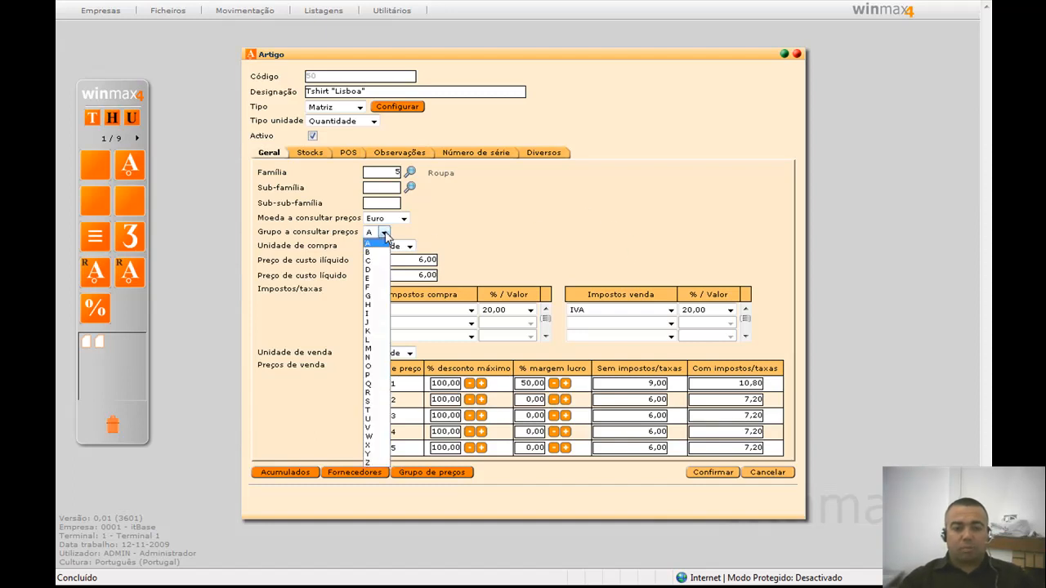
pyautogui.click(385, 234)
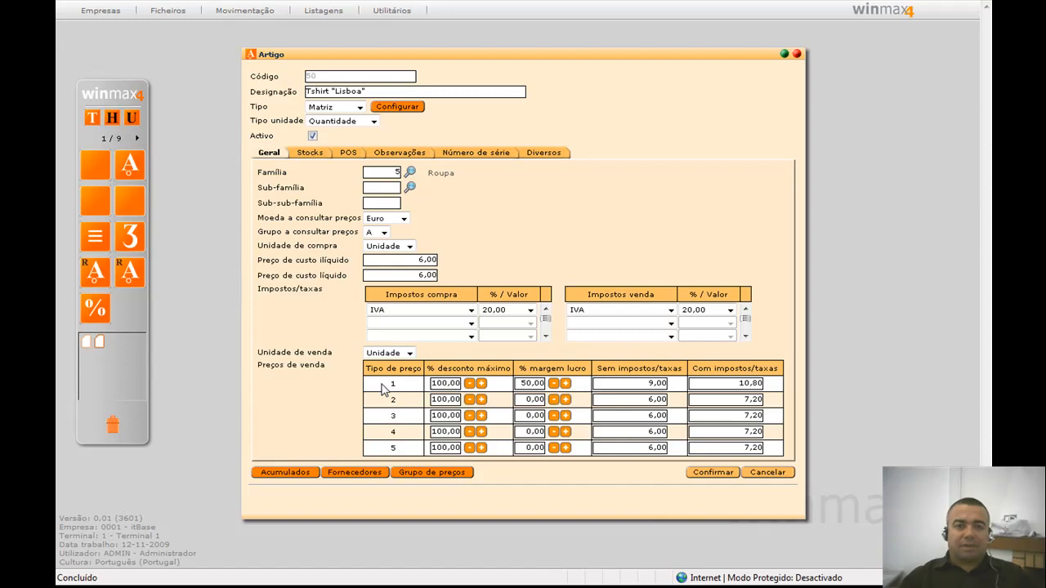
pyautogui.click(384, 233)
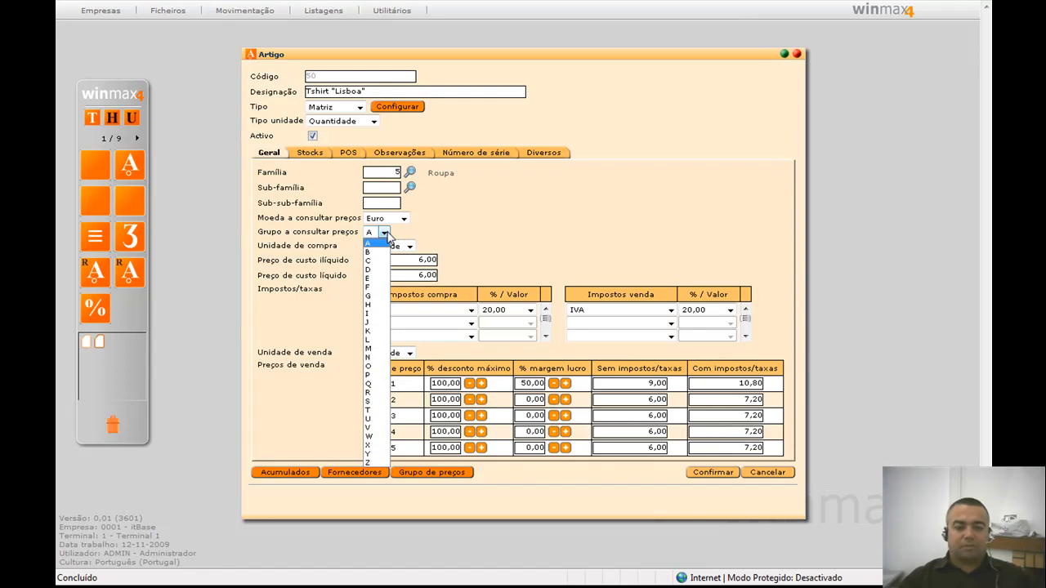
pyautogui.click(462, 234)
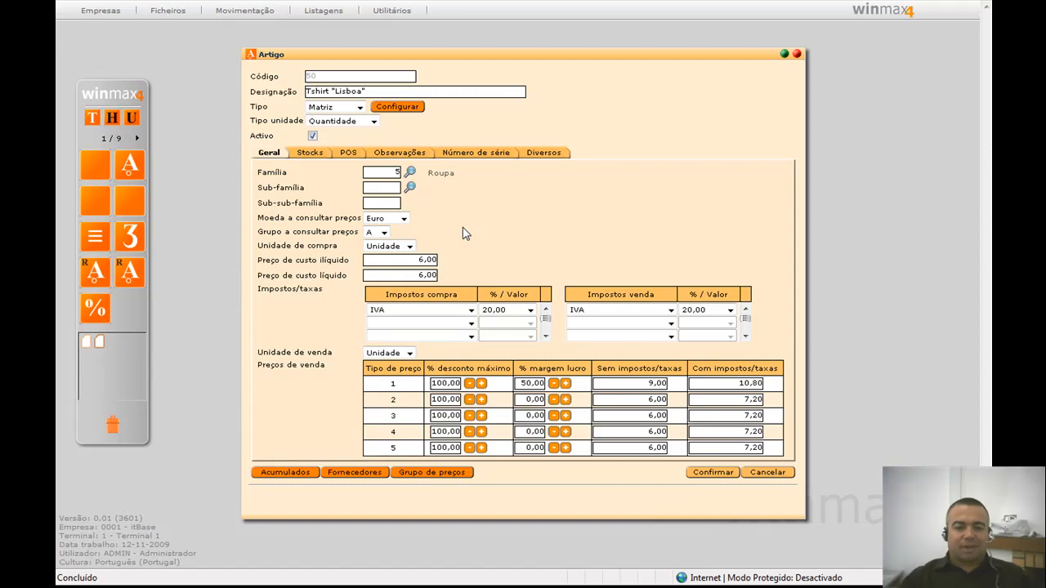
pyautogui.click(427, 474)
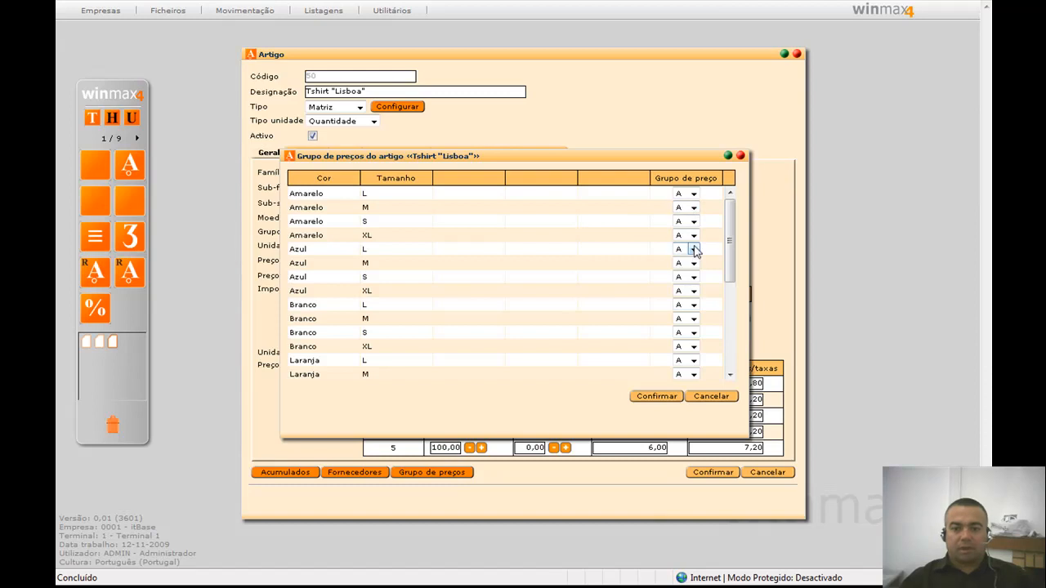
pyautogui.moveTo(730, 230); pyautogui.dragTo(731, 207)
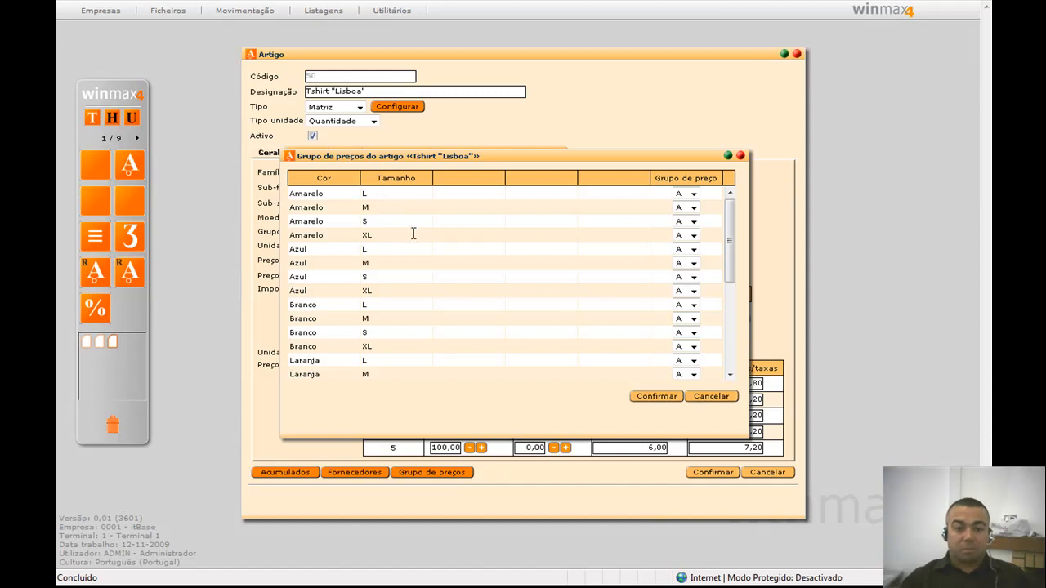
pyautogui.click(713, 398)
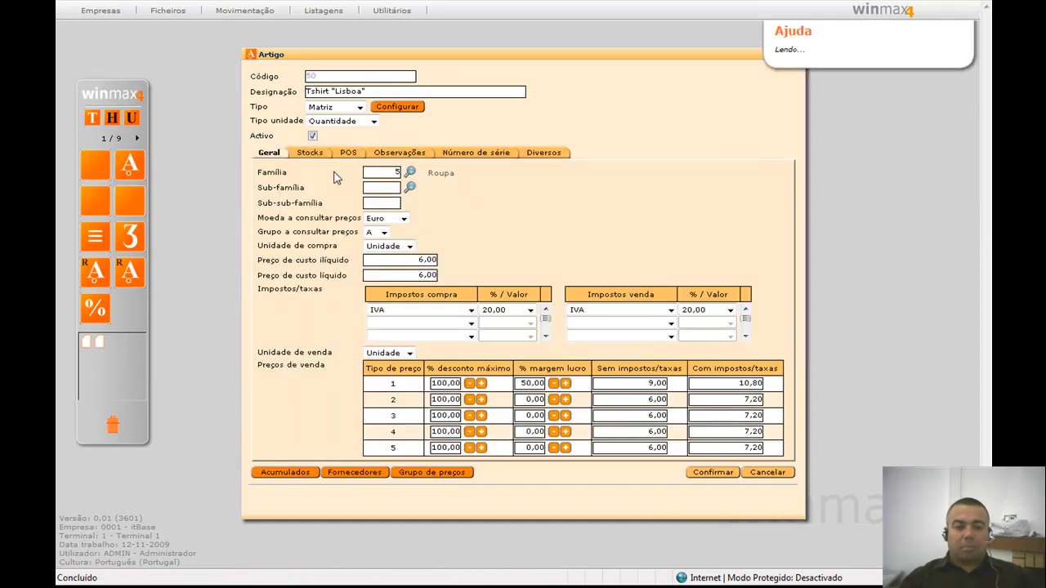
# Examine the T-shirt's detailed stock grid by colour and size, and close the article without saving
pyautogui.click(311, 154)
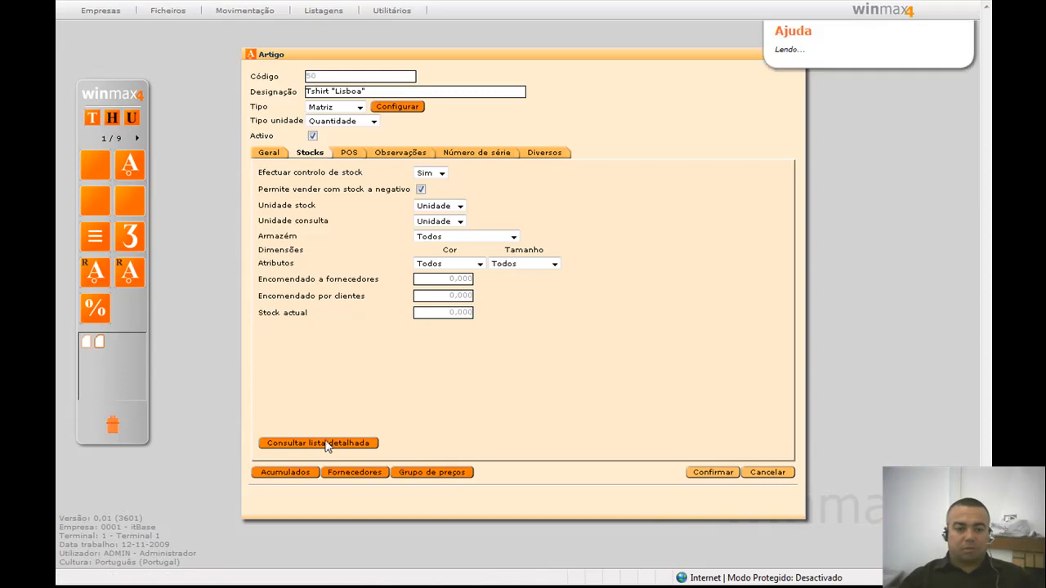
pyautogui.click(325, 445)
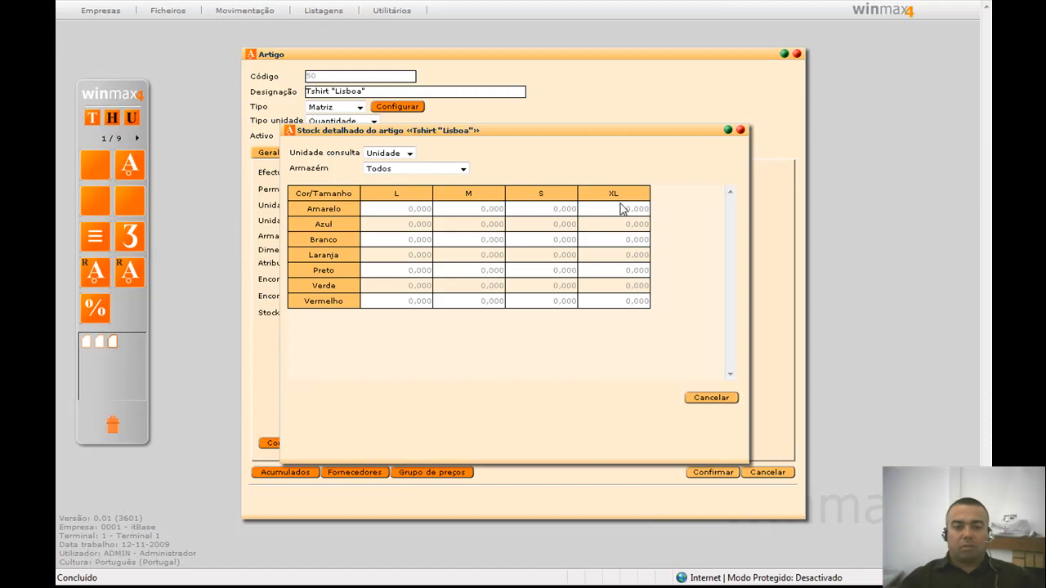
pyautogui.moveTo(481, 219); pyautogui.dragTo(462, 278)
pyautogui.click(412, 299)
pyautogui.click(711, 398)
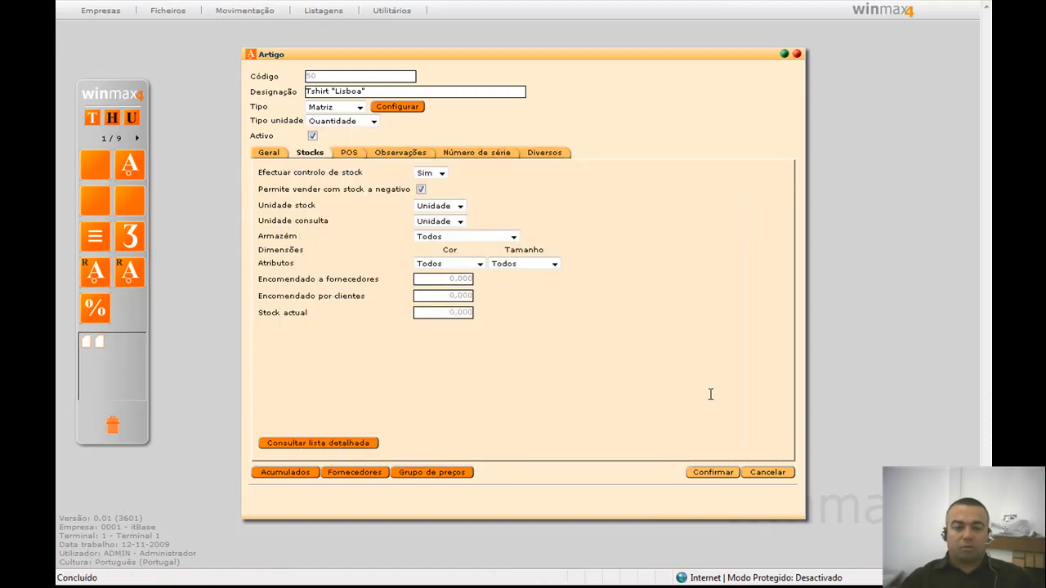
pyautogui.click(771, 473)
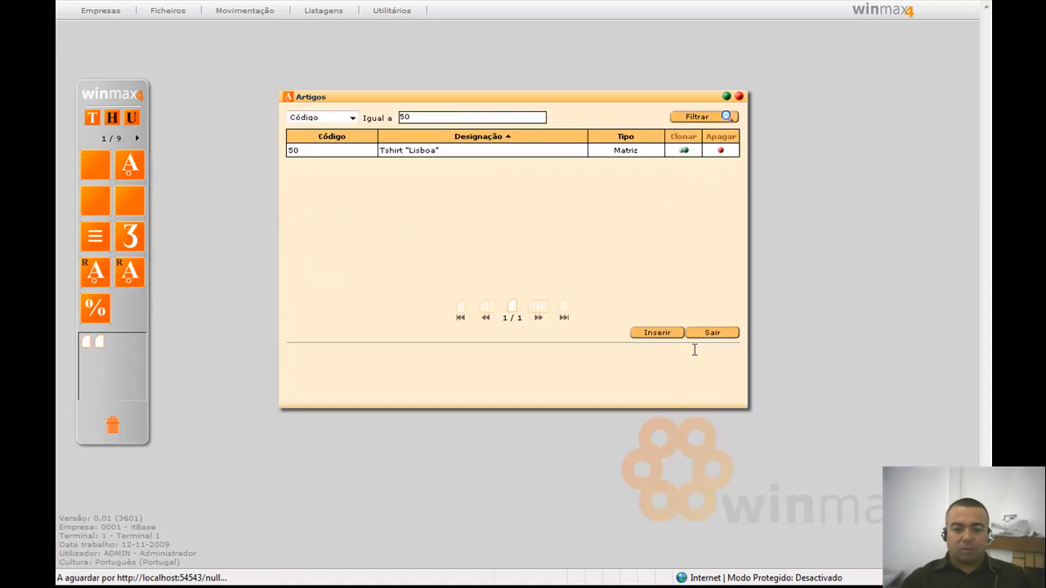
# Filter the article list by code 2001 and open the Sofá 2001 article
pyautogui.doubleClick(410, 115)
pyautogui.write('2001')
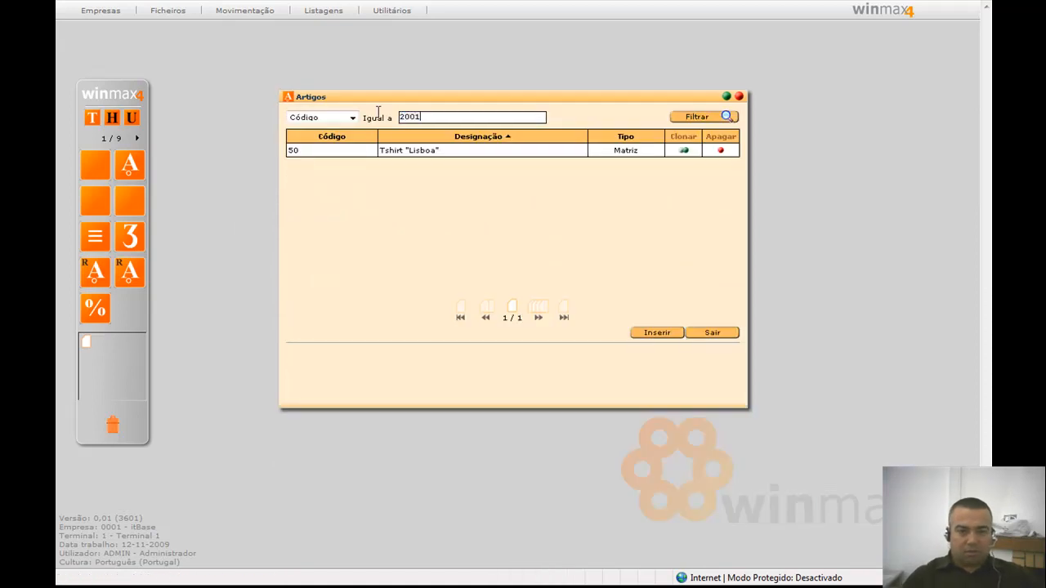
pyautogui.click(702, 118)
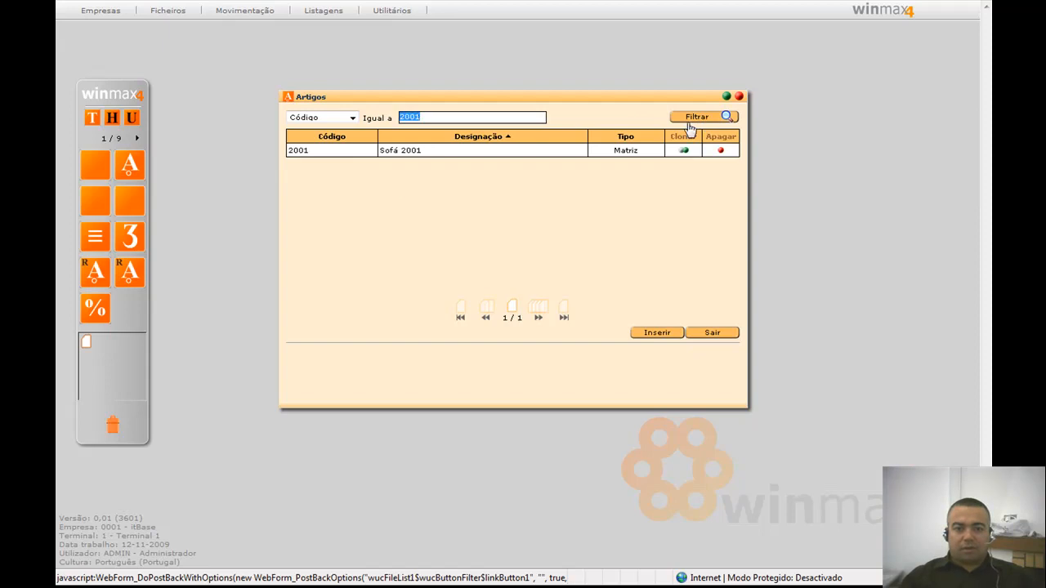
pyautogui.click(400, 160)
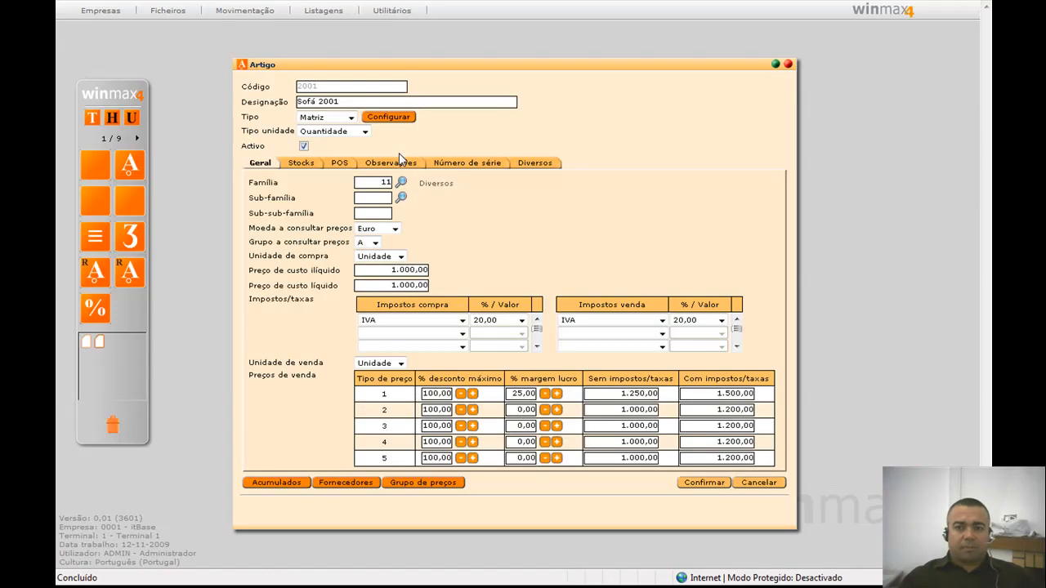
# Review the sofa's matrix dimensions and the attributes selected for Cor, Material and Tamanho, leaving the configuration unchanged
pyautogui.click(388, 120)
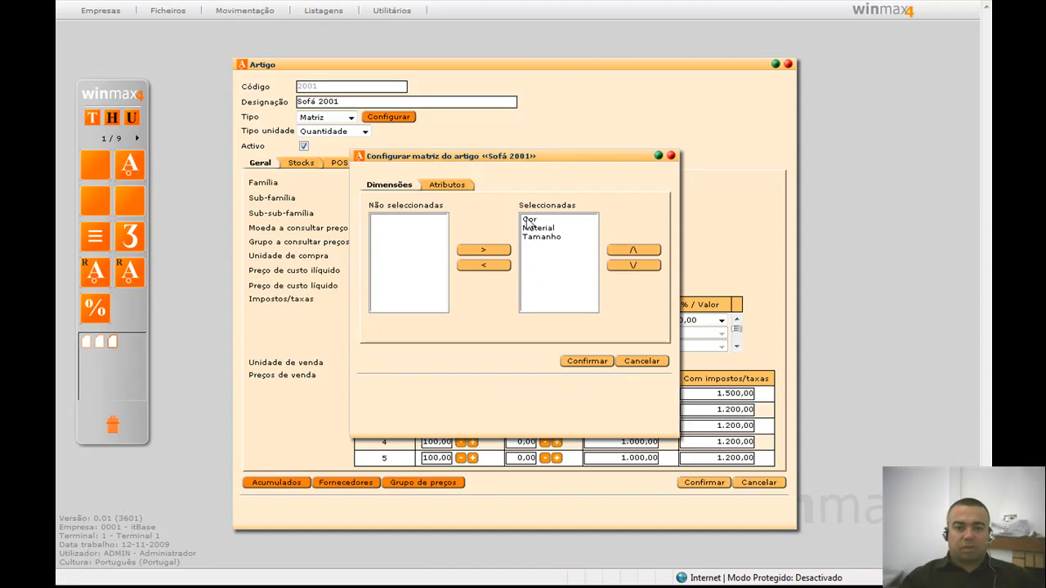
pyautogui.click(440, 188)
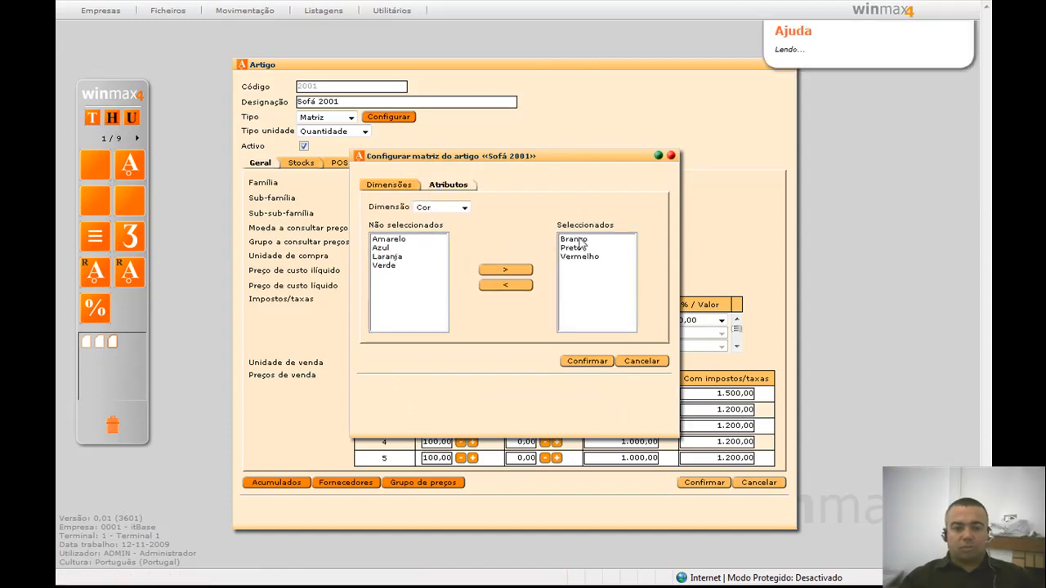
pyautogui.click(465, 207)
pyautogui.click(431, 226)
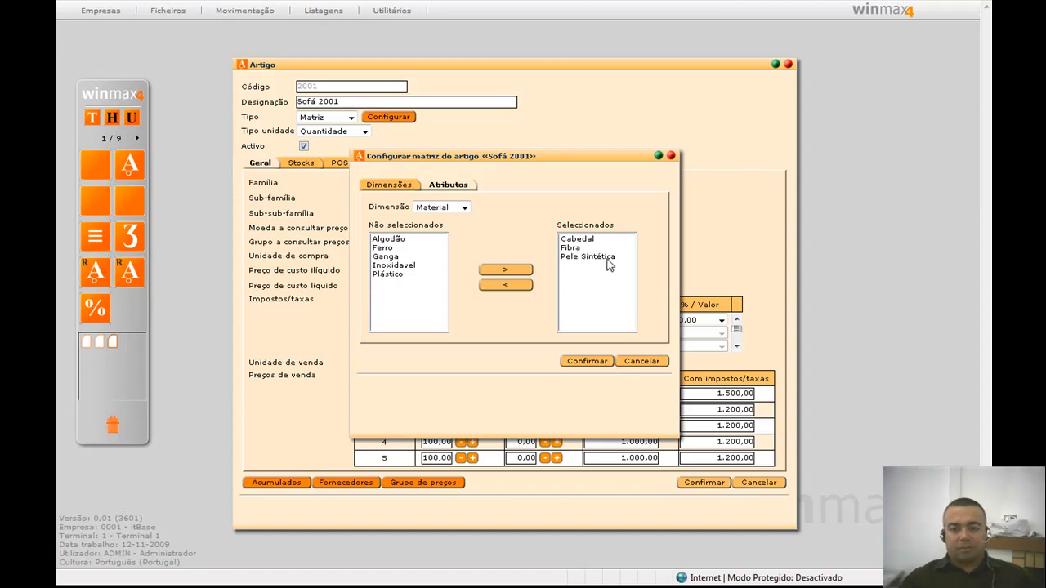
pyautogui.click(438, 210)
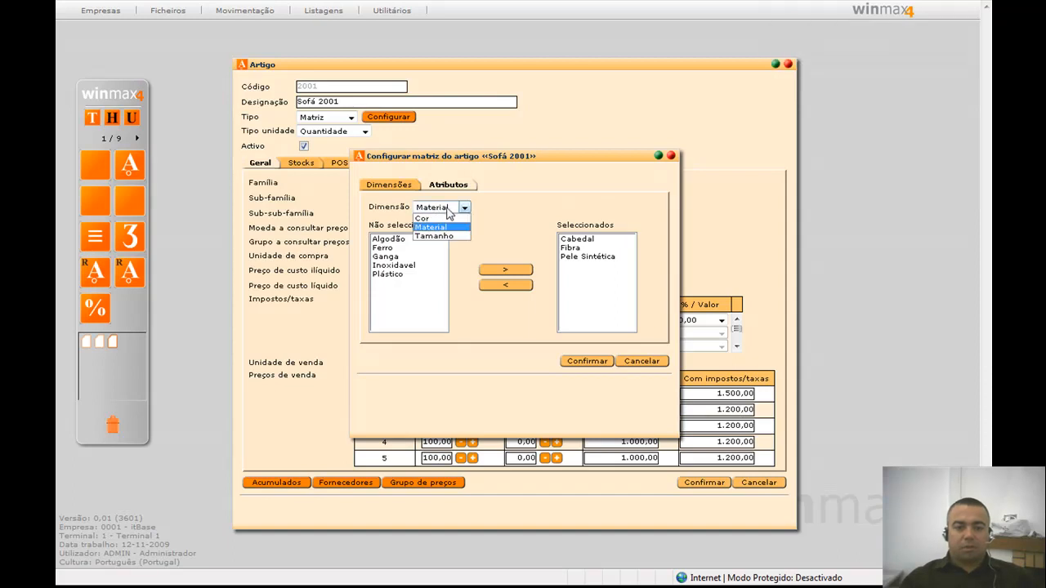
pyautogui.click(434, 236)
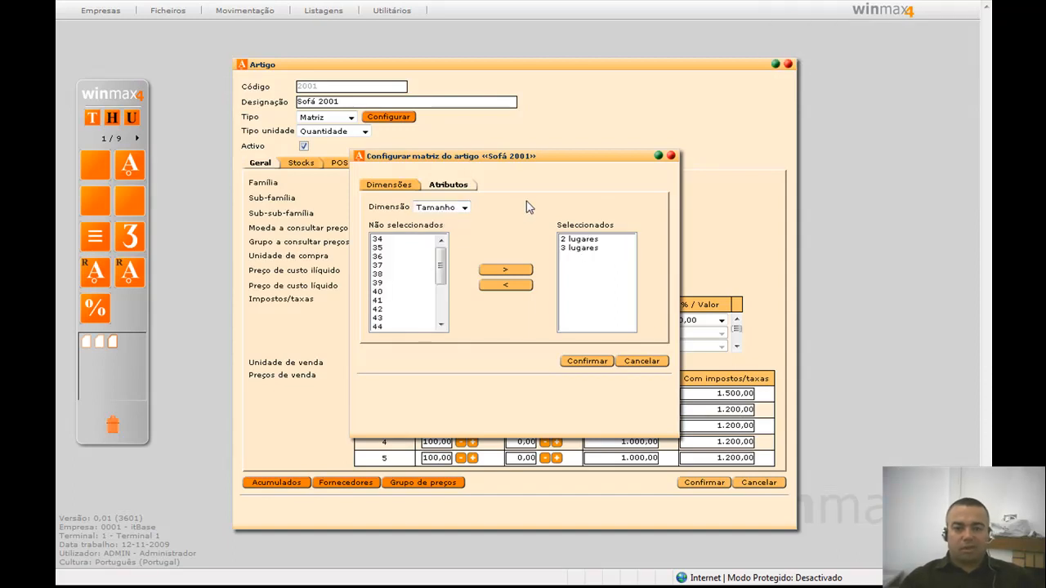
pyautogui.click(642, 362)
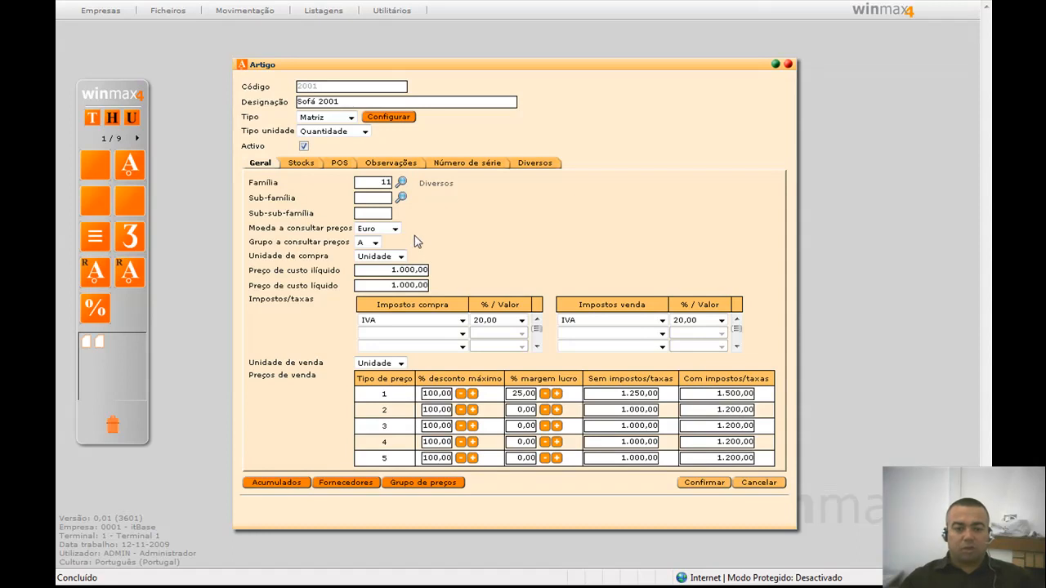
# Open the sofa's detailed stock list and filter it by the colour Branco
pyautogui.click(299, 164)
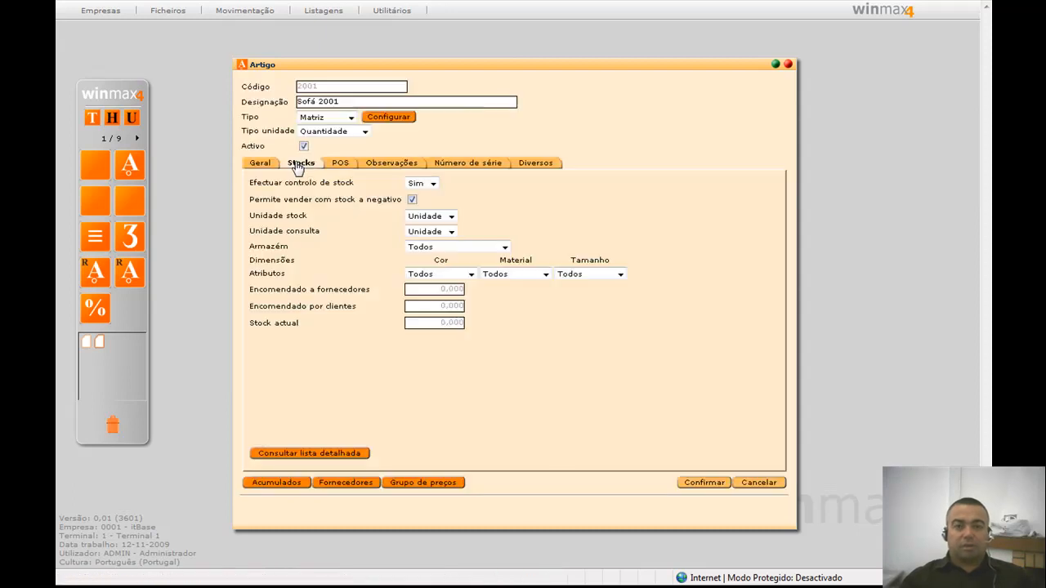
pyautogui.click(314, 455)
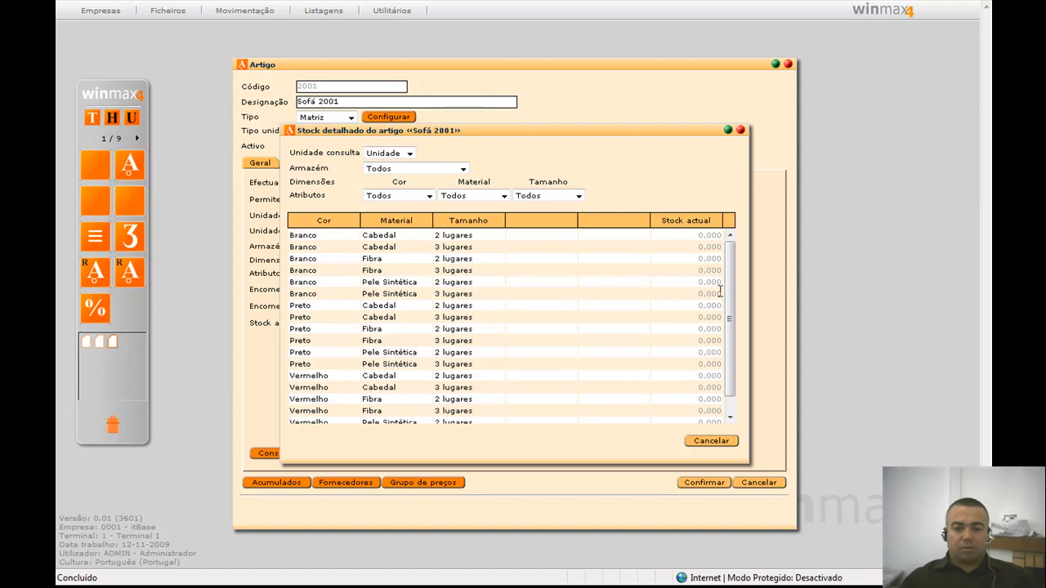
pyautogui.moveTo(731, 299)
pyautogui.mouseDown()
pyautogui.moveTo(730, 329)
pyautogui.moveTo(730, 303)
pyautogui.mouseUp()
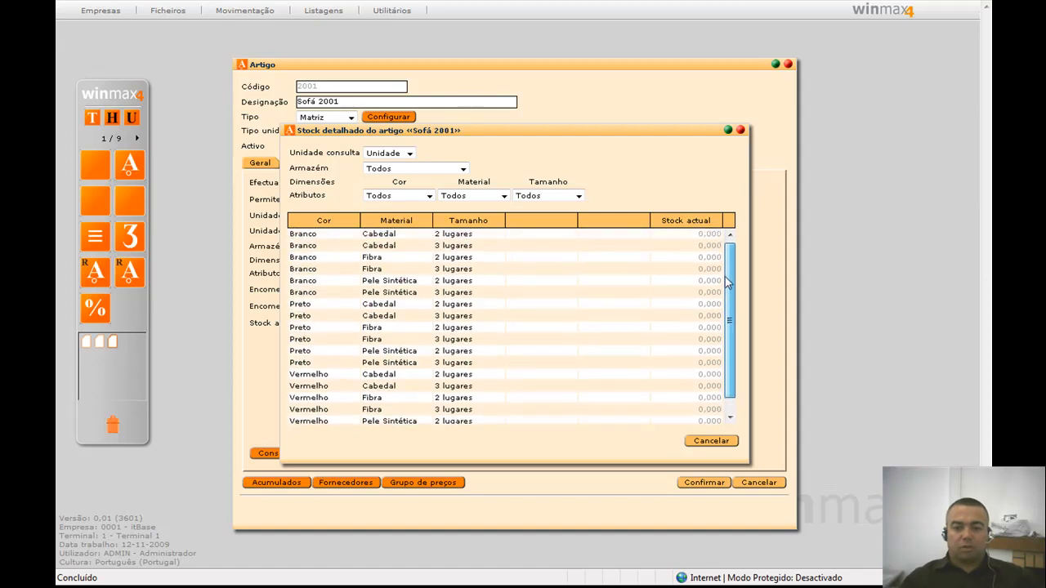
pyautogui.click(429, 197)
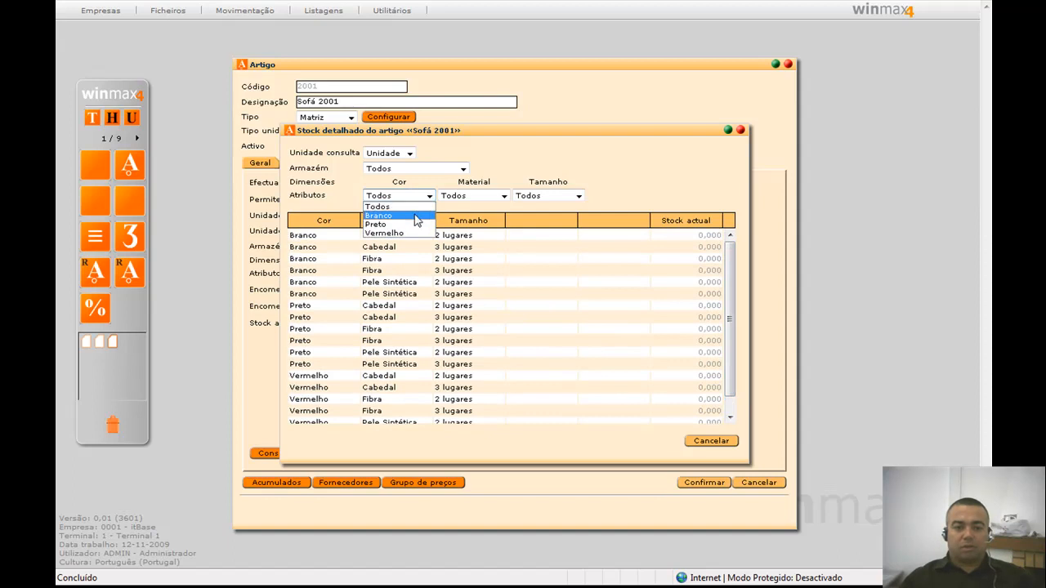
pyautogui.click(417, 215)
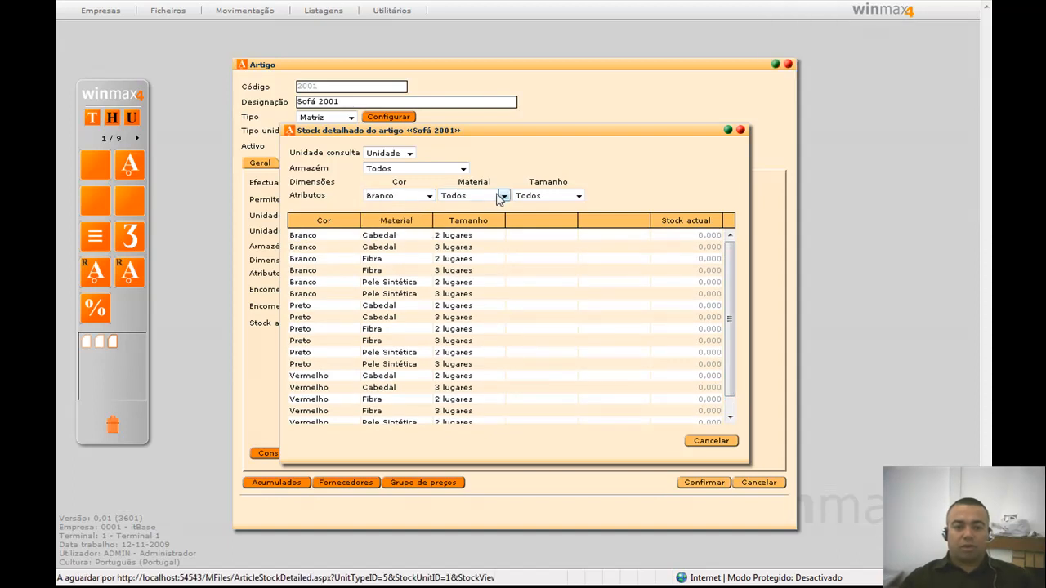